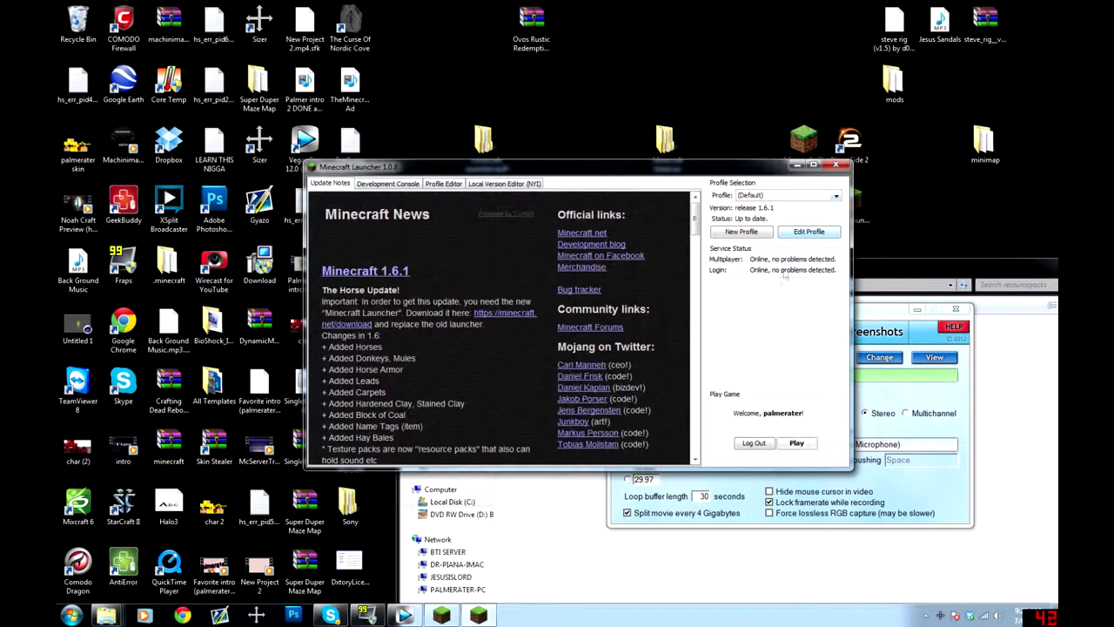
# Step: Launch Minecraft 1.6.1 and load the singleplayer world wowowowow
pyautogui.click(797, 443)
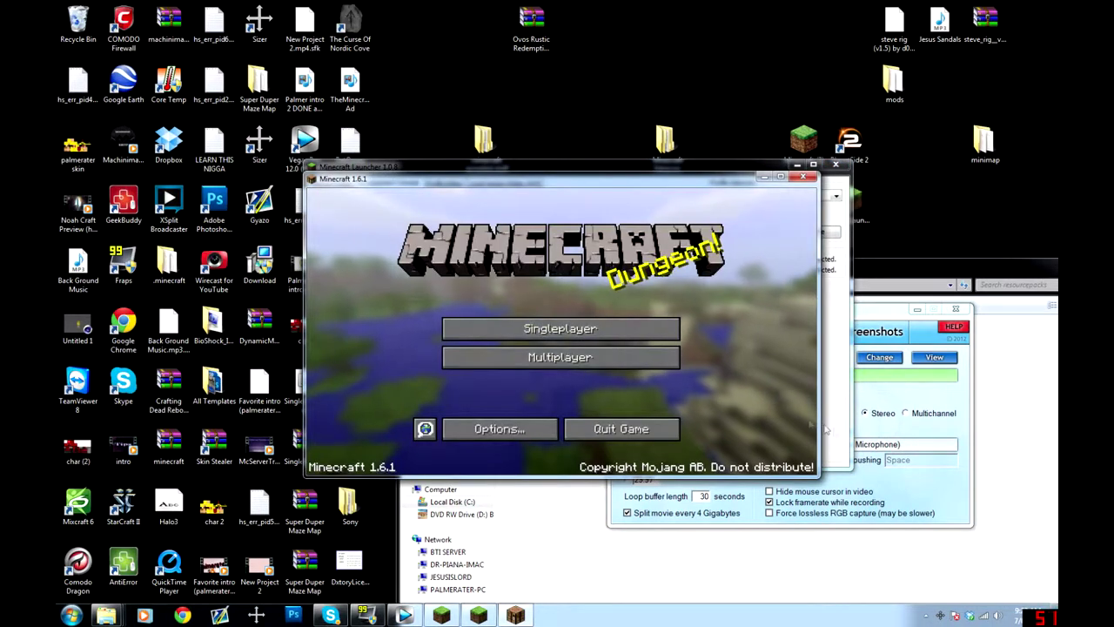
pyautogui.click(550, 326)
pyautogui.click(477, 252)
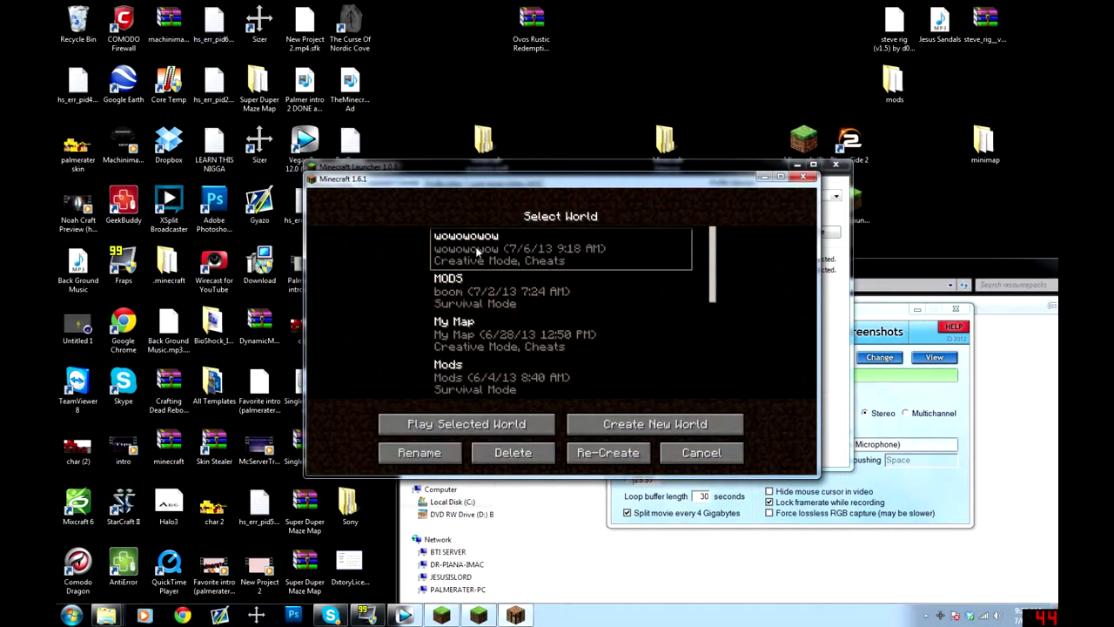
pyautogui.click(477, 248)
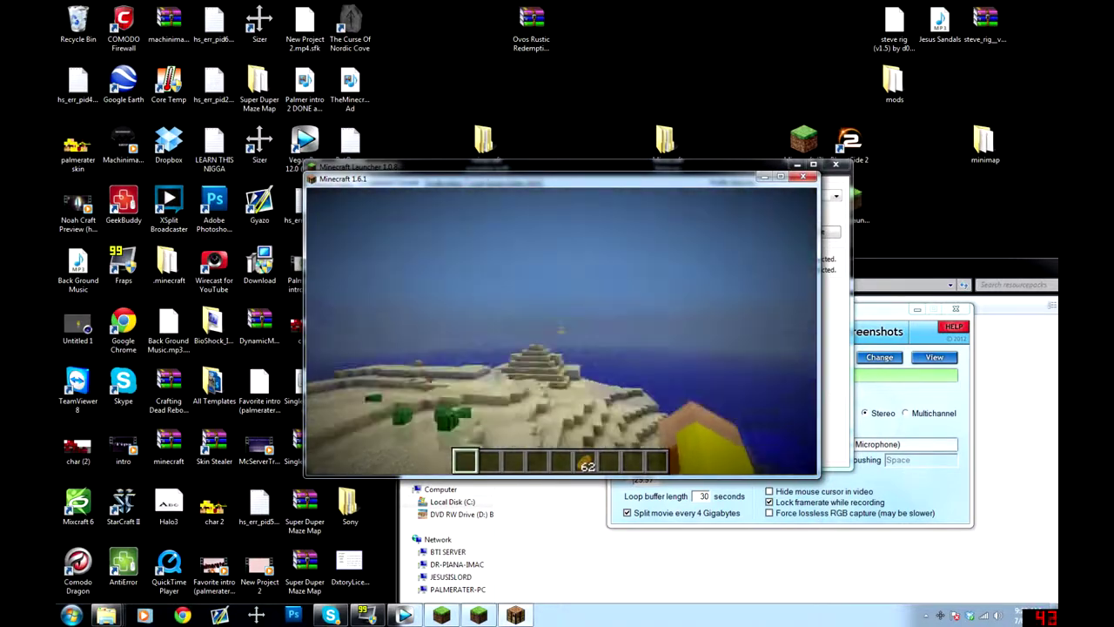
# Step: Pause the game and bring up the Options screen
pyautogui.press('Escape')
pyautogui.click(511, 373)
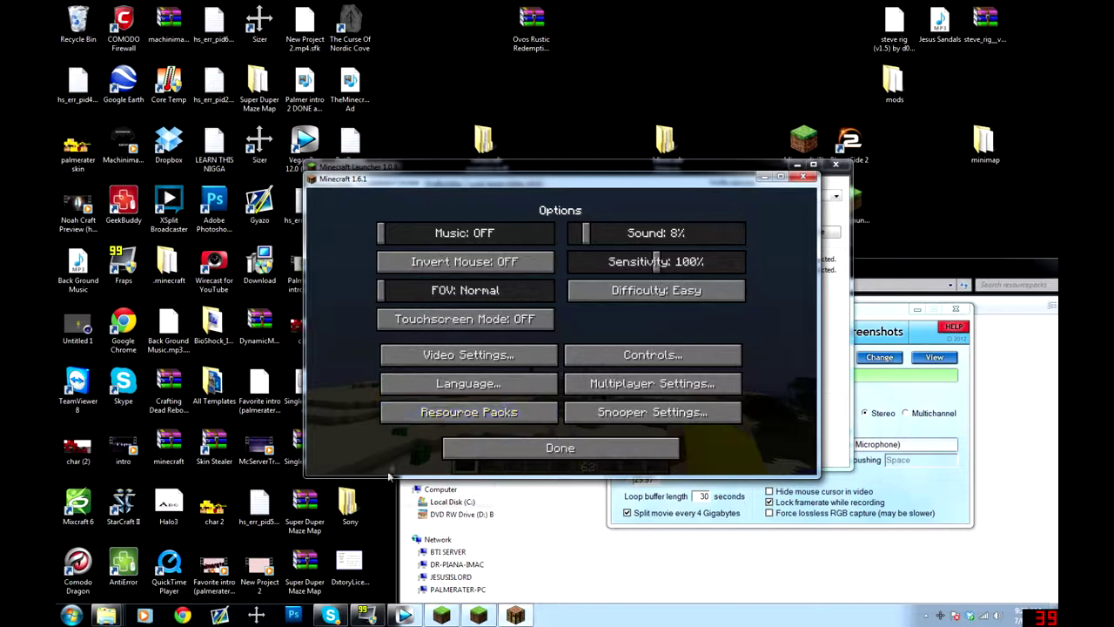
# Step: Go to Resource Packs and show the empty resourcepacks folder in a file window
pyautogui.click(522, 416)
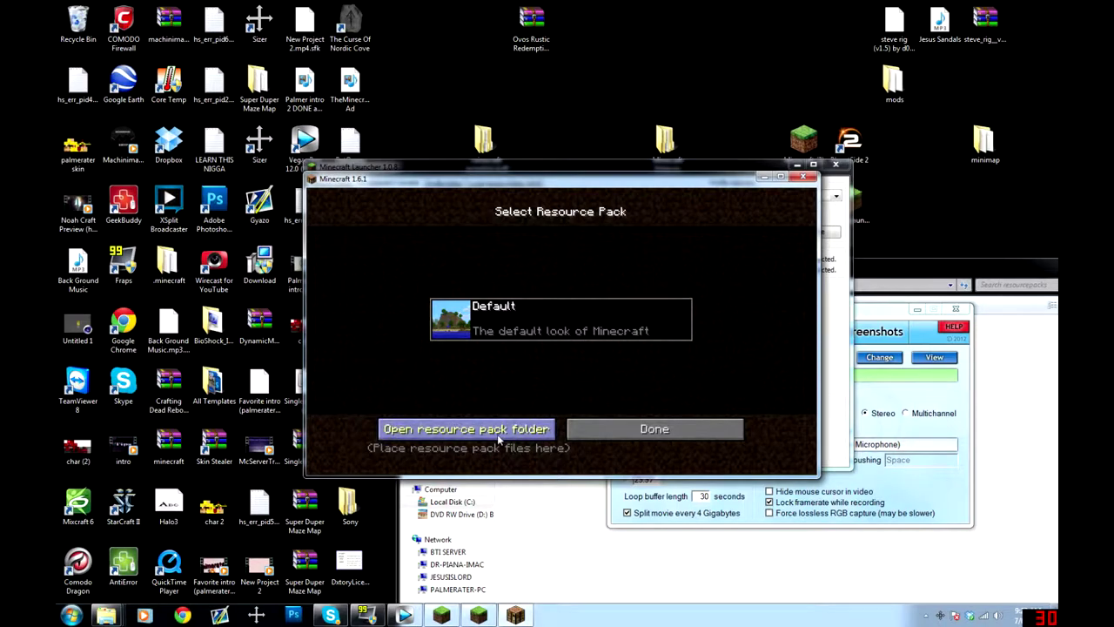
pyautogui.click(502, 439)
pyautogui.click(1002, 344)
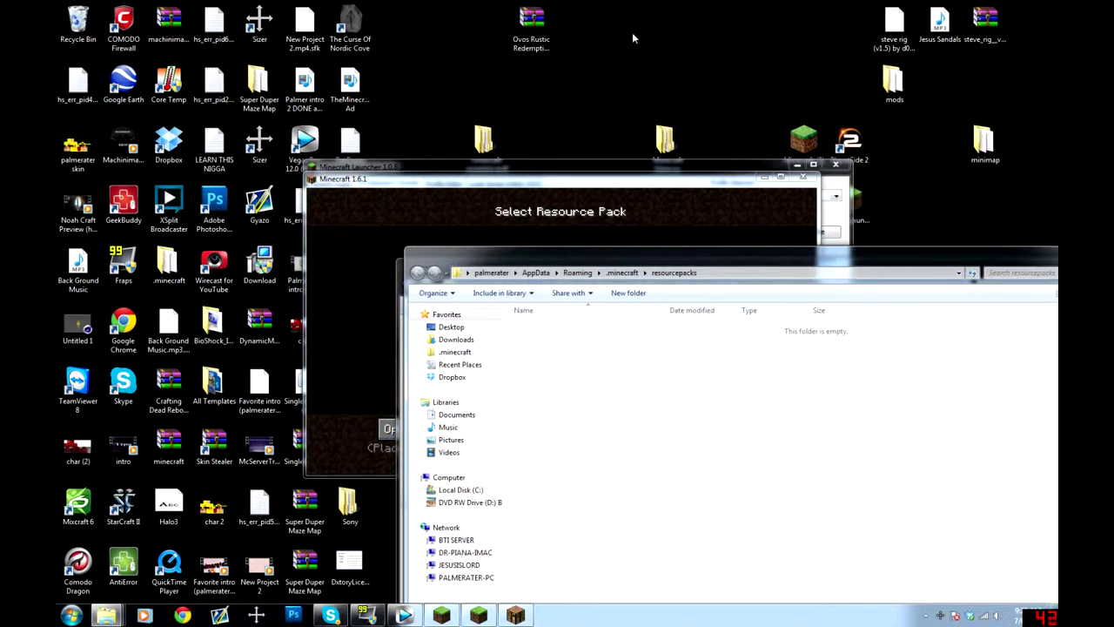
# Step: Move the 'Ovos Rustic Redemption v1 (for 13w25c)' archive from the desktop into resourcepacks
pyautogui.moveTo(533, 34)
pyautogui.mouseDown()
pyautogui.moveTo(670, 35)
pyautogui.moveTo(707, 54)
pyautogui.mouseUp()
pyautogui.click(580, 24)
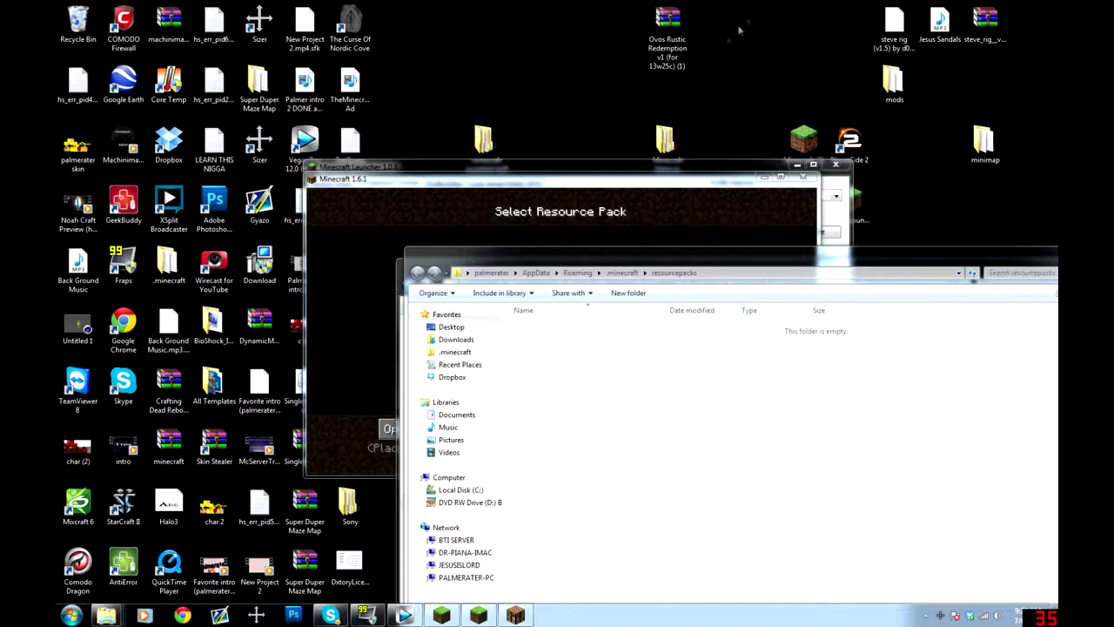
pyautogui.moveTo(766, 7)
pyautogui.mouseDown()
pyautogui.moveTo(646, 78)
pyautogui.moveTo(766, 61)
pyautogui.mouseUp()
pyautogui.moveTo(554, 3); pyautogui.dragTo(691, 71)
pyautogui.moveTo(591, 78)
pyautogui.mouseDown()
pyautogui.moveTo(759, 119)
pyautogui.moveTo(697, 4)
pyautogui.moveTo(773, 118)
pyautogui.mouseUp()
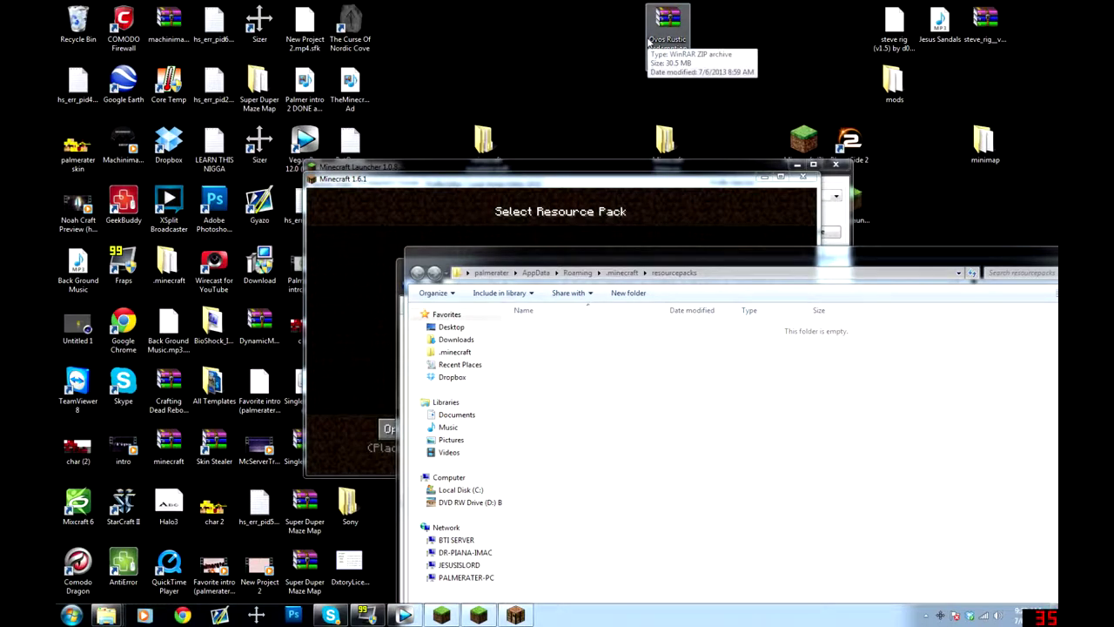
pyautogui.moveTo(648, 41); pyautogui.dragTo(646, 437)
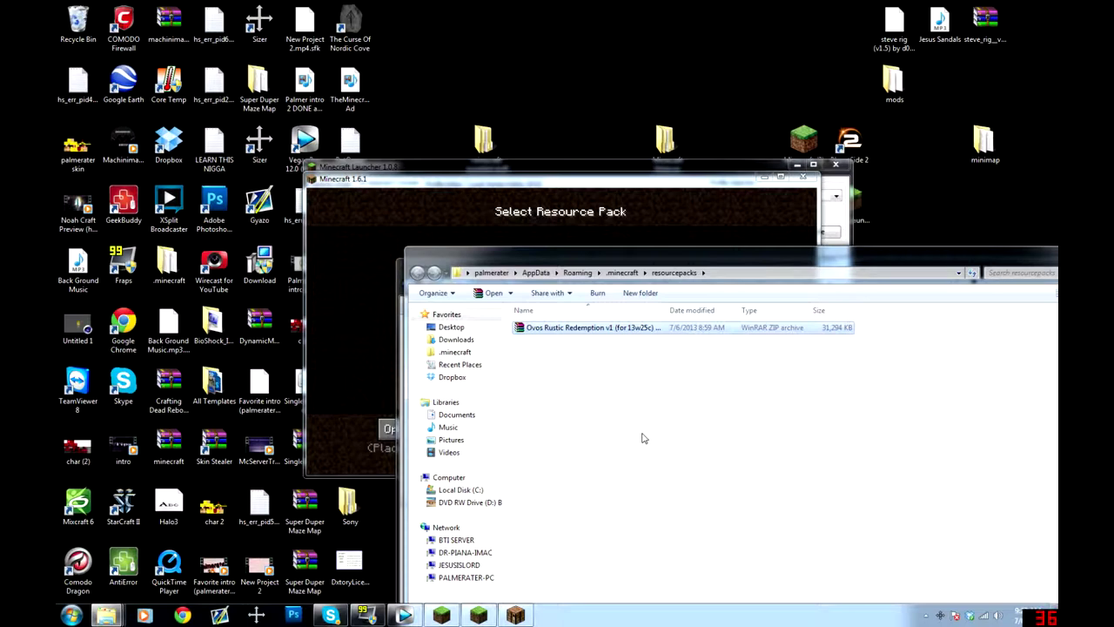
pyautogui.moveTo(797, 255)
pyautogui.mouseDown()
pyautogui.moveTo(761, 209)
pyautogui.moveTo(675, 141)
pyautogui.moveTo(749, 159)
pyautogui.moveTo(755, 146)
pyautogui.mouseUp()
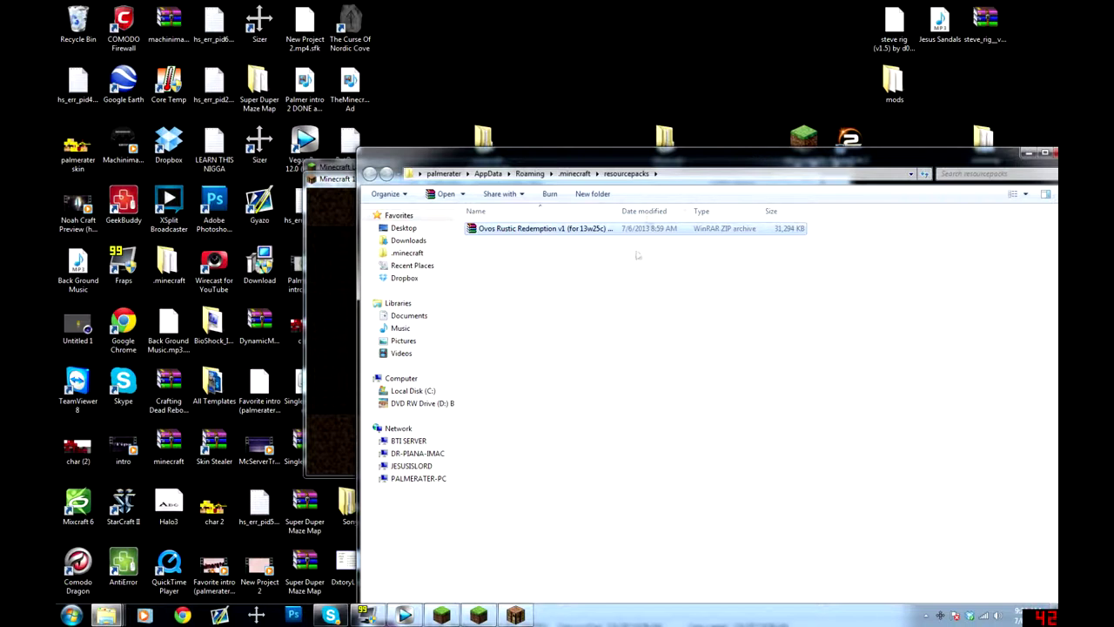
# Step: Apply the Ovos Rustic Redemption resource pack and return to the Game menu
pyautogui.click(339, 273)
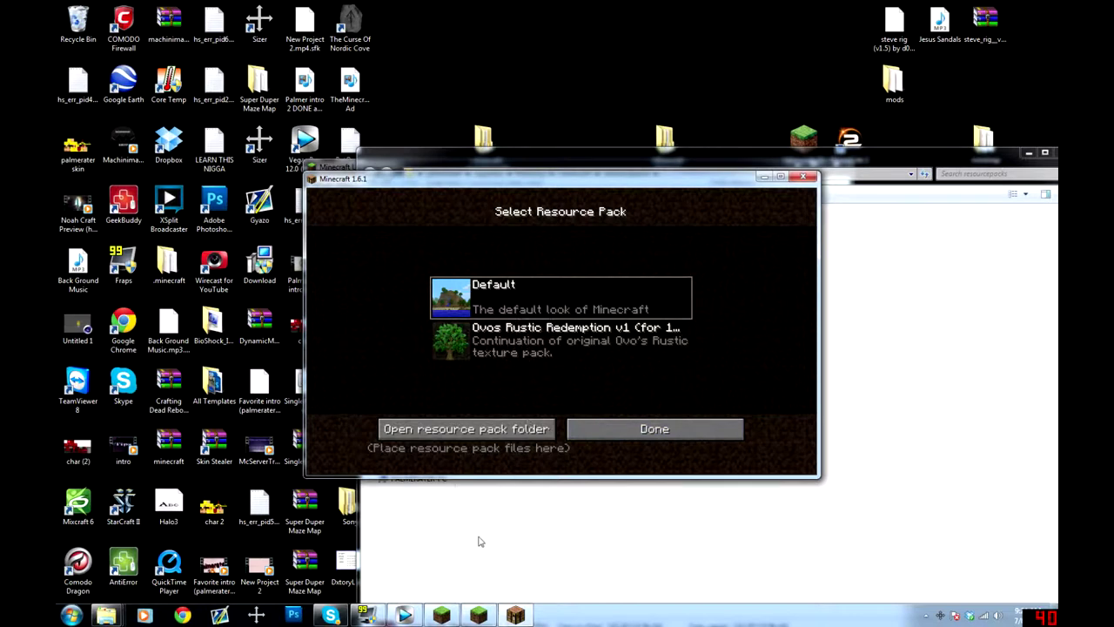
pyautogui.click(512, 354)
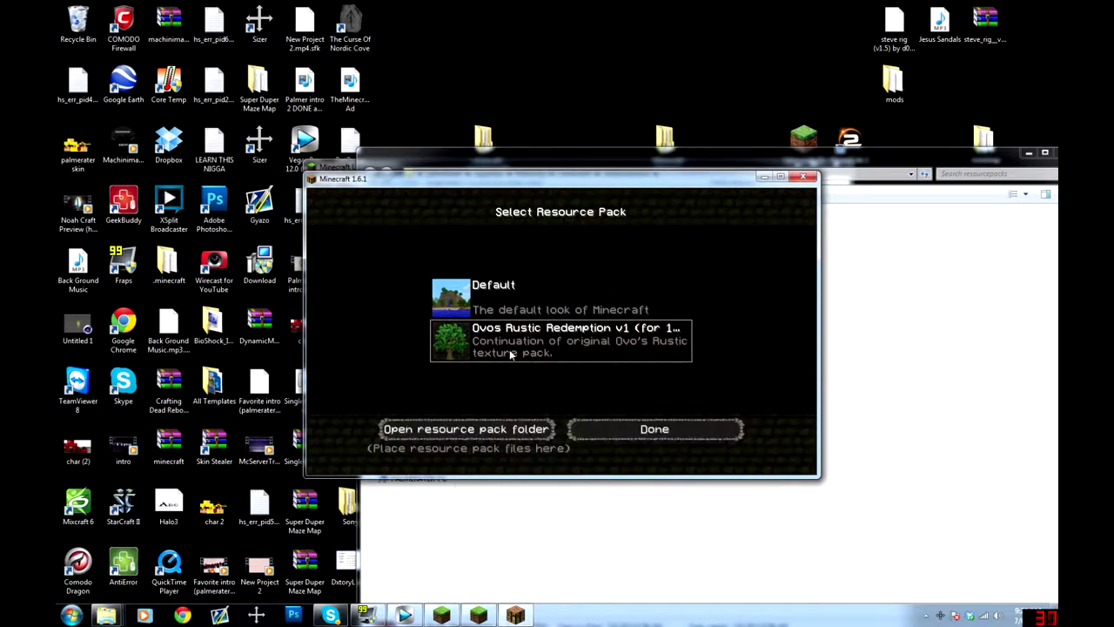
pyautogui.click(649, 433)
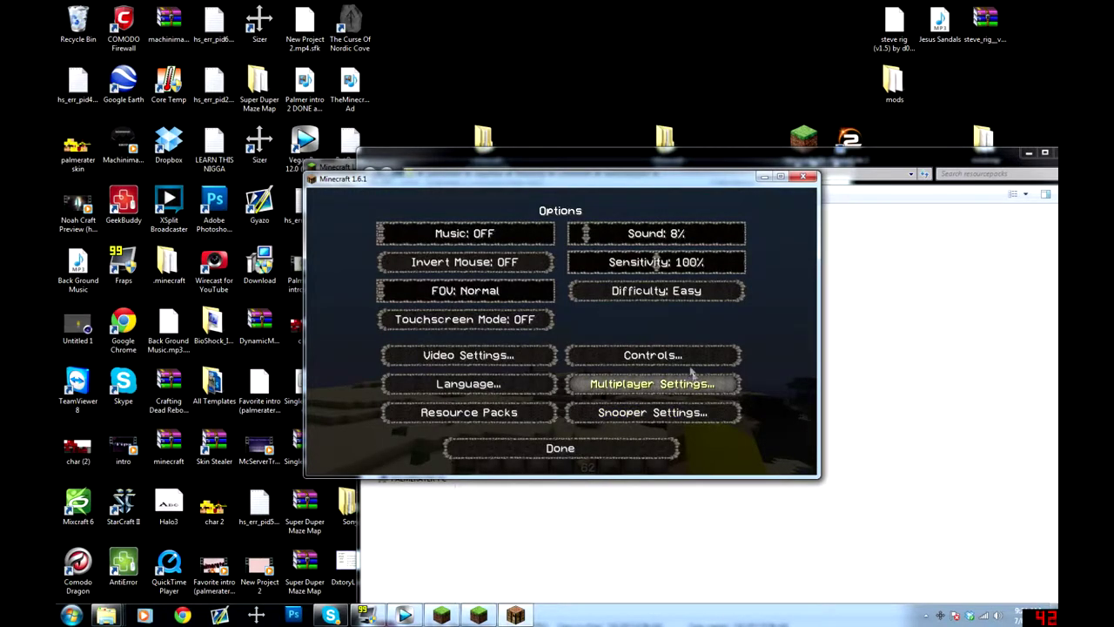
pyautogui.click(581, 445)
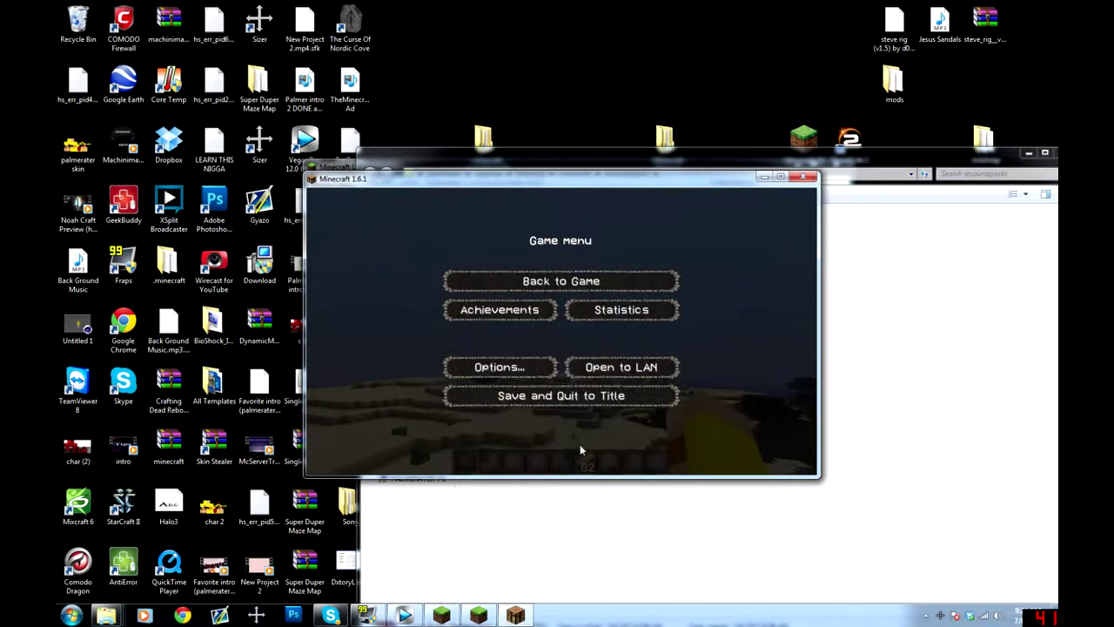
# Step: Resume the game and walk up to a nearby cactus
pyautogui.press('Escape')
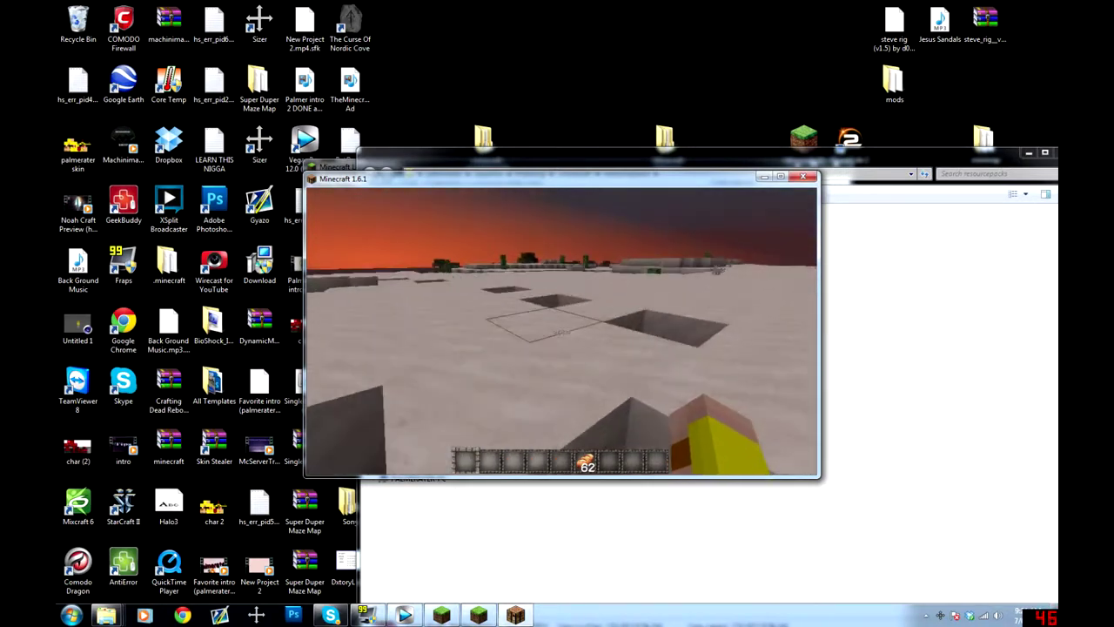
pyautogui.press('w')
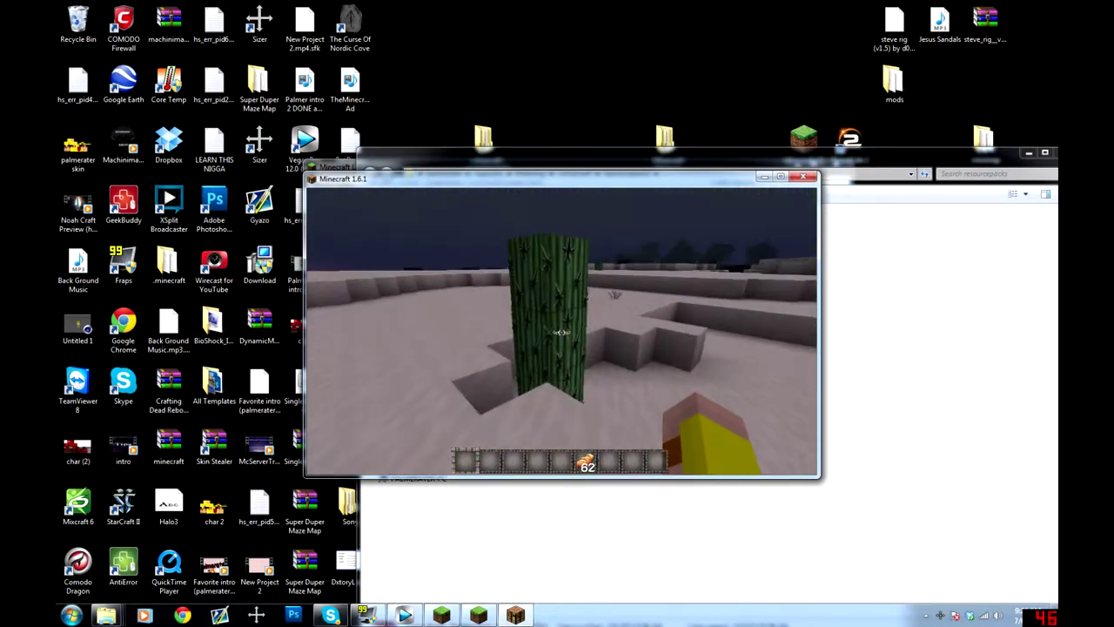
# Step: Break the sand blocks beside the cactus
pyautogui.click(562, 331)
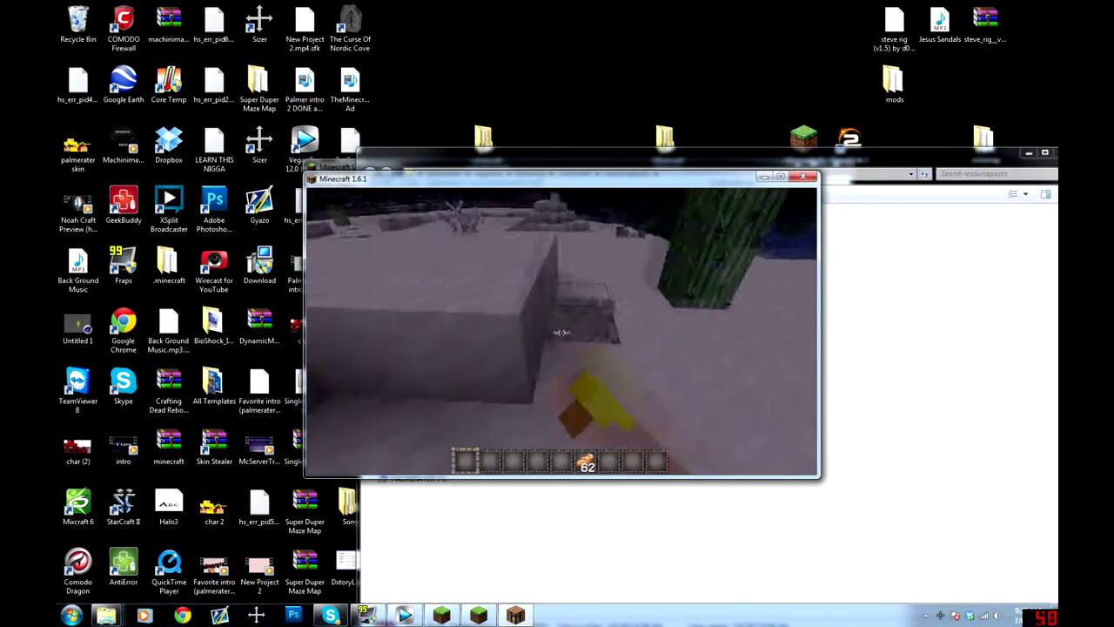
# Step: Break another sand block, get back into the game, and walk through the night desert
pyautogui.click(563, 331)
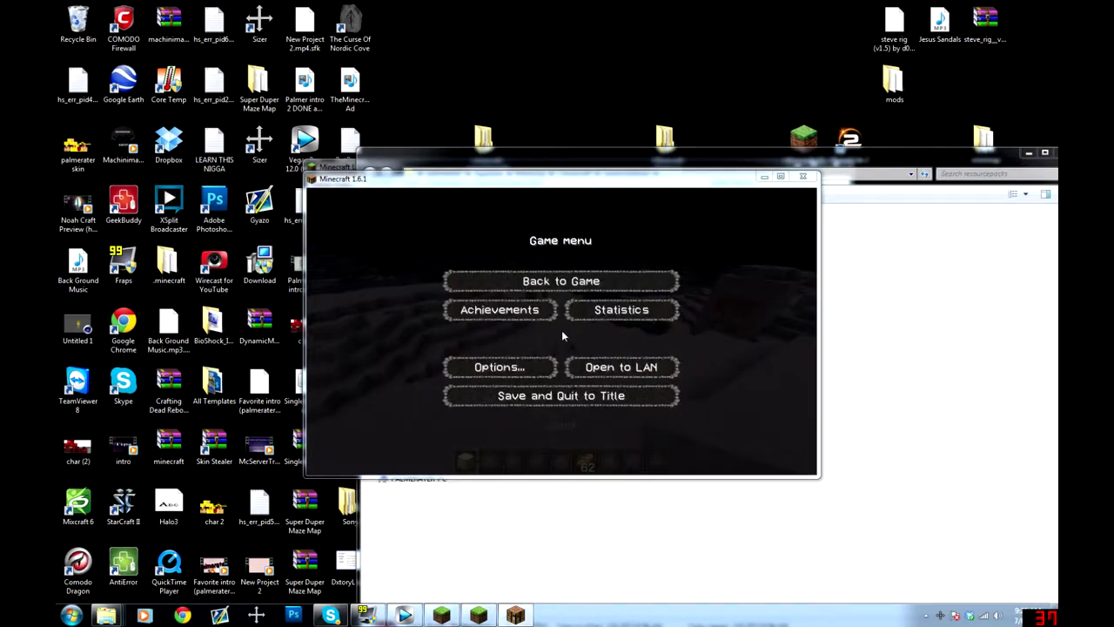
pyautogui.click(578, 278)
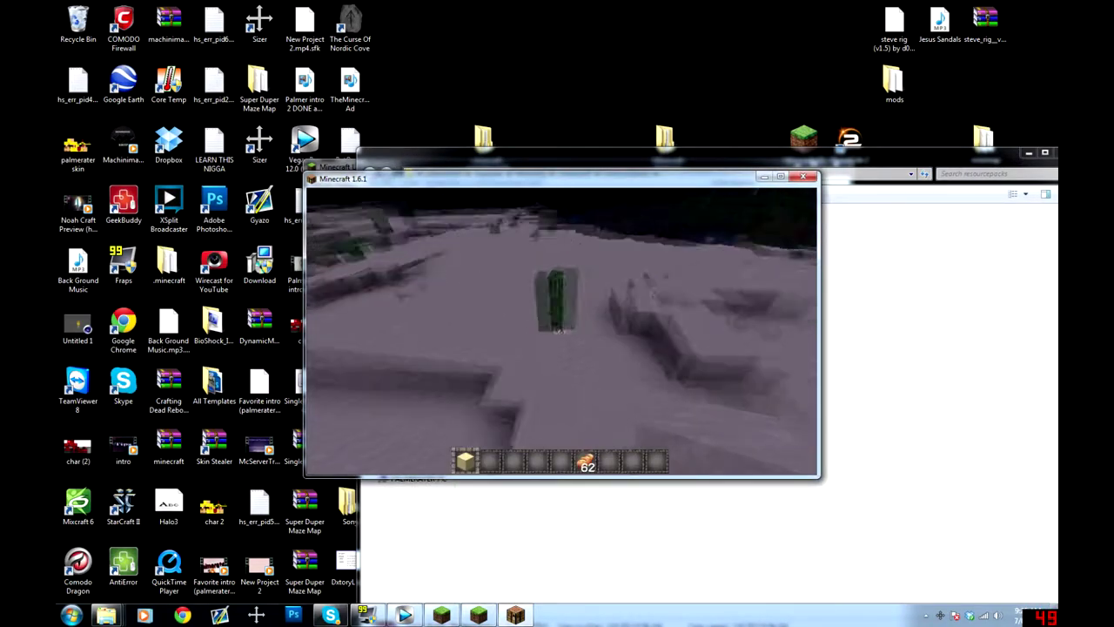
pyautogui.press('w')
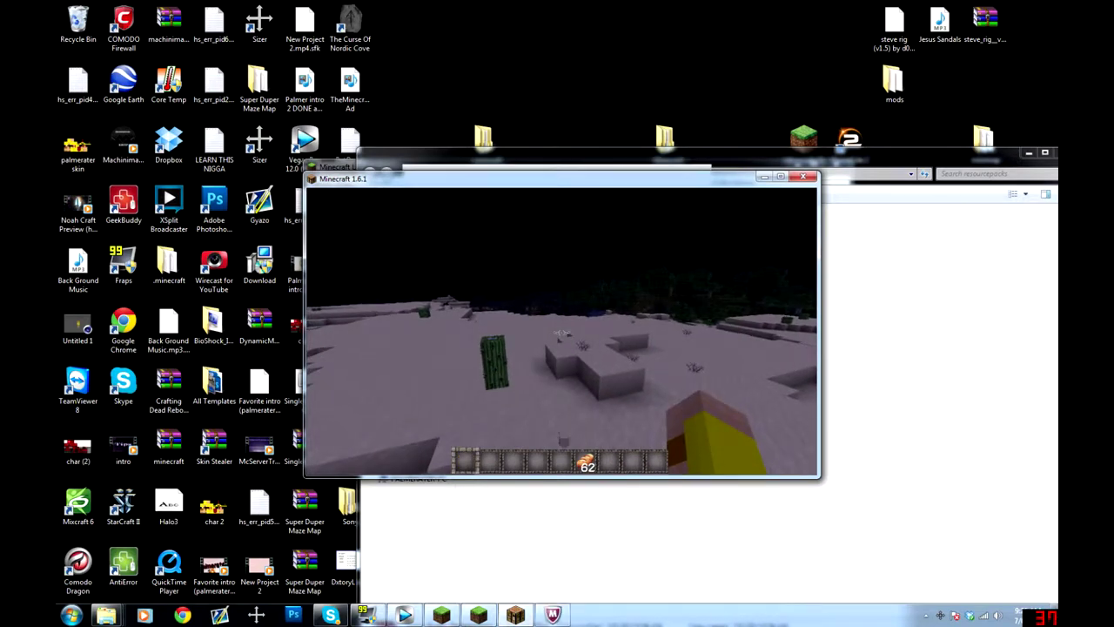